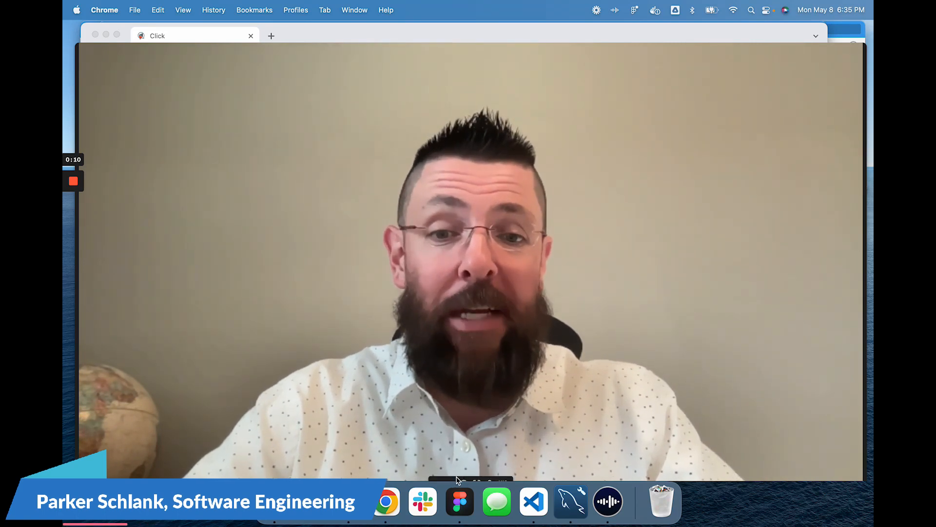
# Answer Yes to carbon-copying the final documents, keeping the recipient count at 1.
pyautogui.click(457, 480)
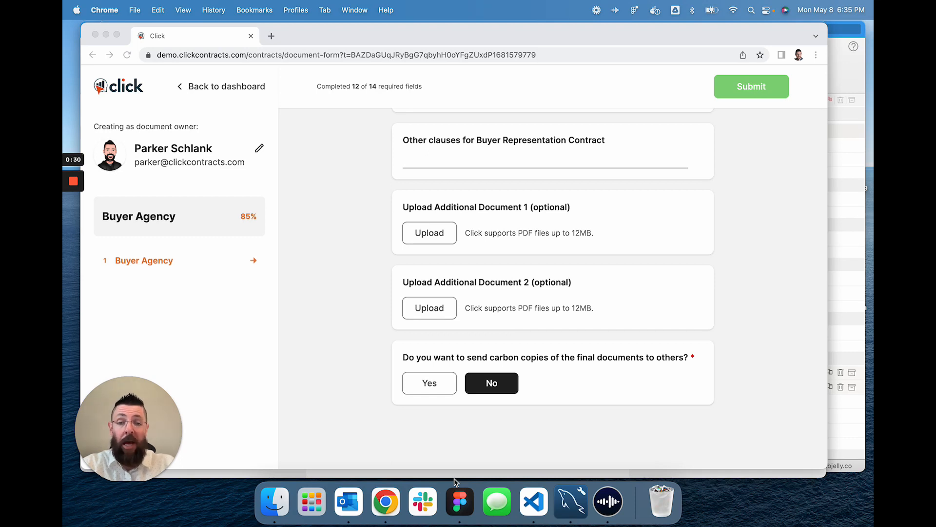
pyautogui.click(431, 387)
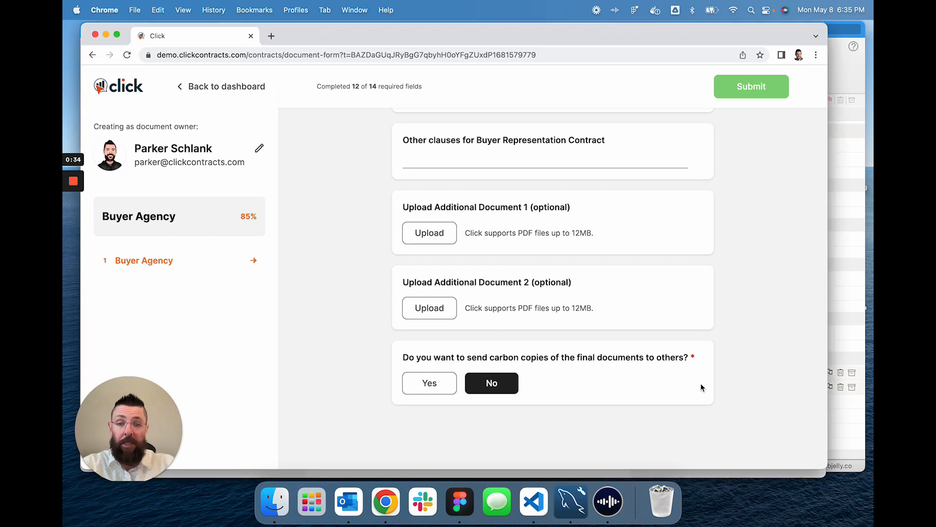
pyautogui.click(428, 390)
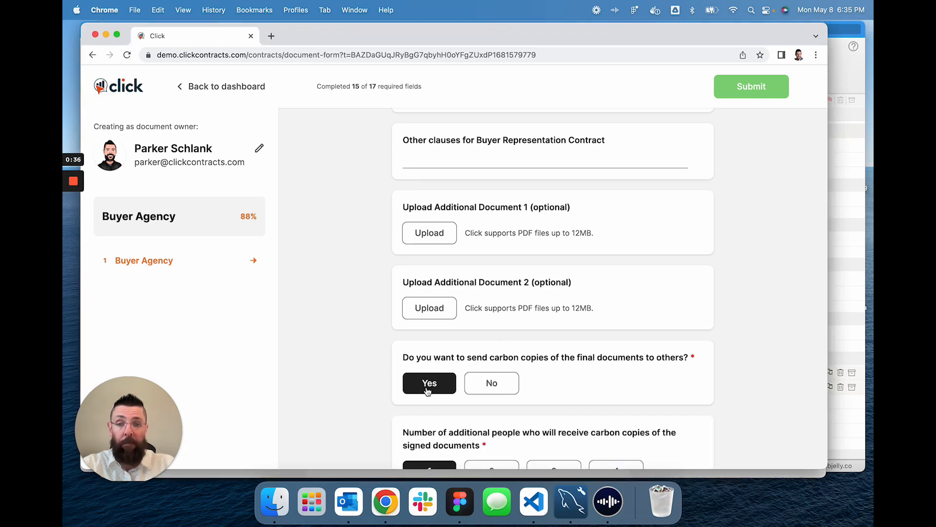
pyautogui.scroll(-3, 564, 369)
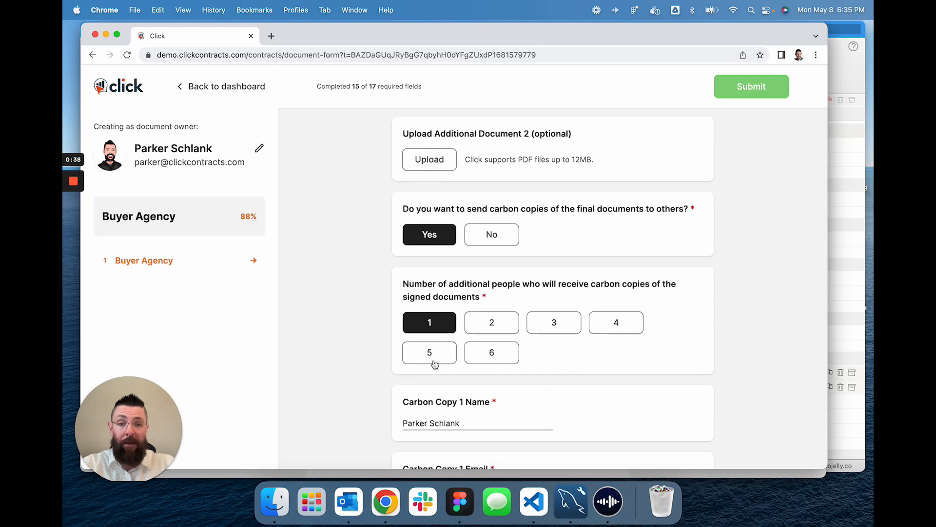
pyautogui.scroll(-2, 495, 359)
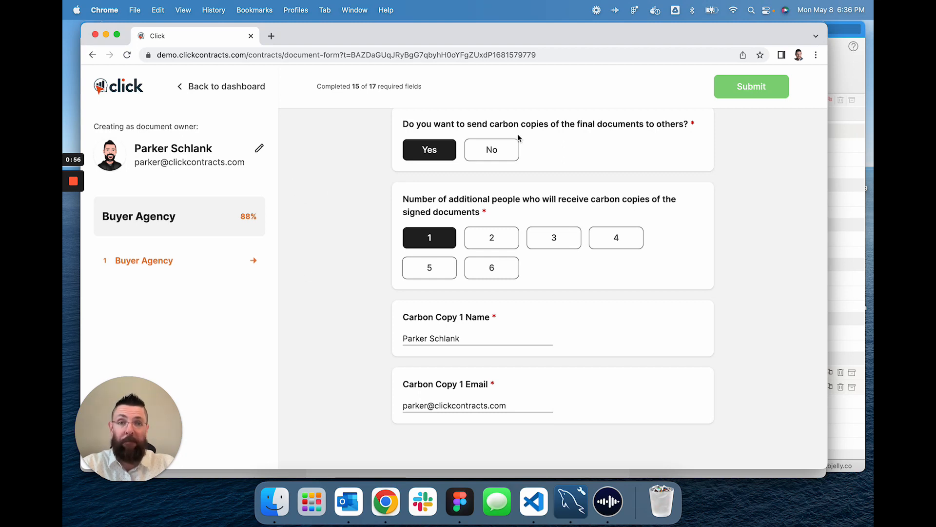
pyautogui.scroll(7, 405, 199)
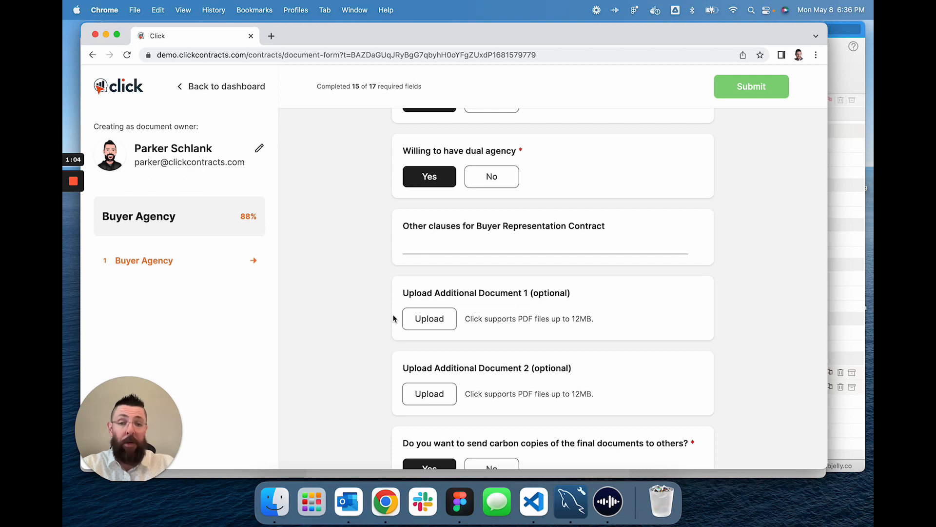
# Attach PDF_Regular.pdf as Additional Document 1, then remove it again.
pyautogui.click(433, 322)
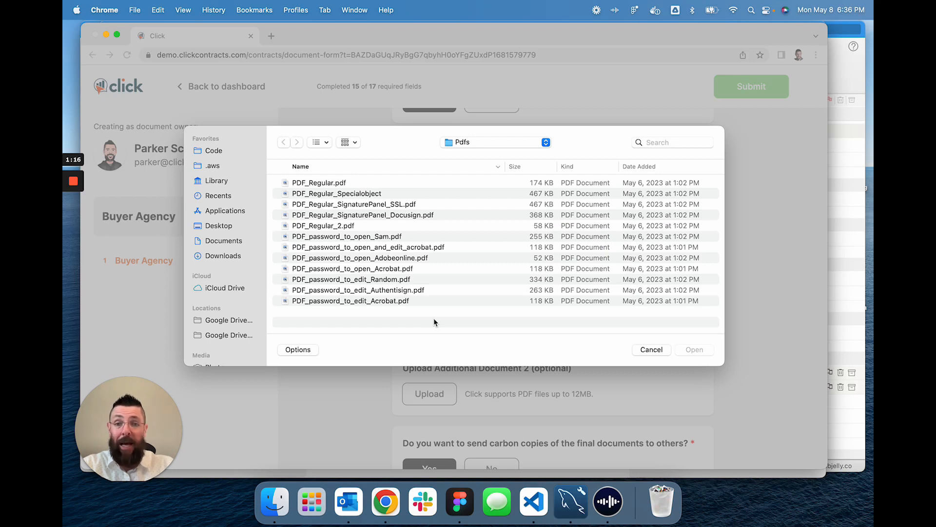
pyautogui.click(343, 184)
pyautogui.click(695, 349)
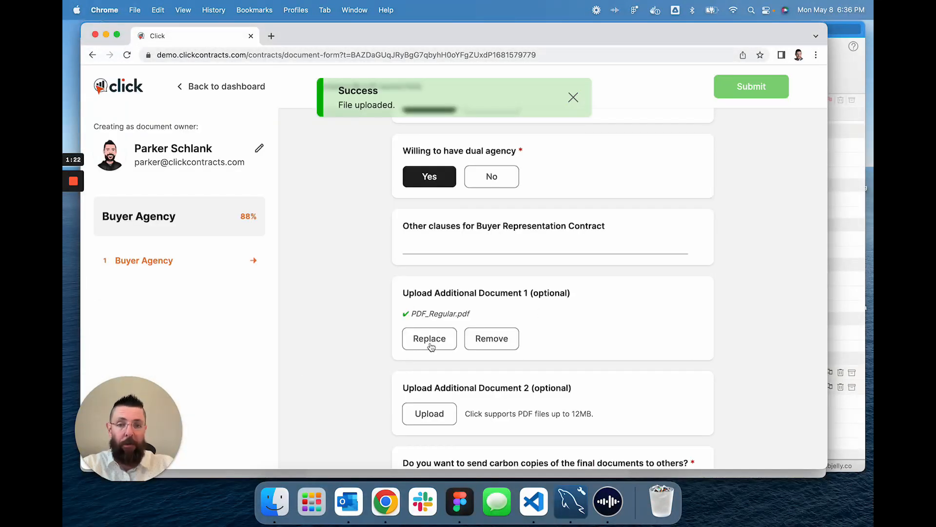
pyautogui.click(498, 342)
# Upload PDF_password_to_edit_Authentisign.pdf instead and accept the protected-file waiver.
pyautogui.click(428, 321)
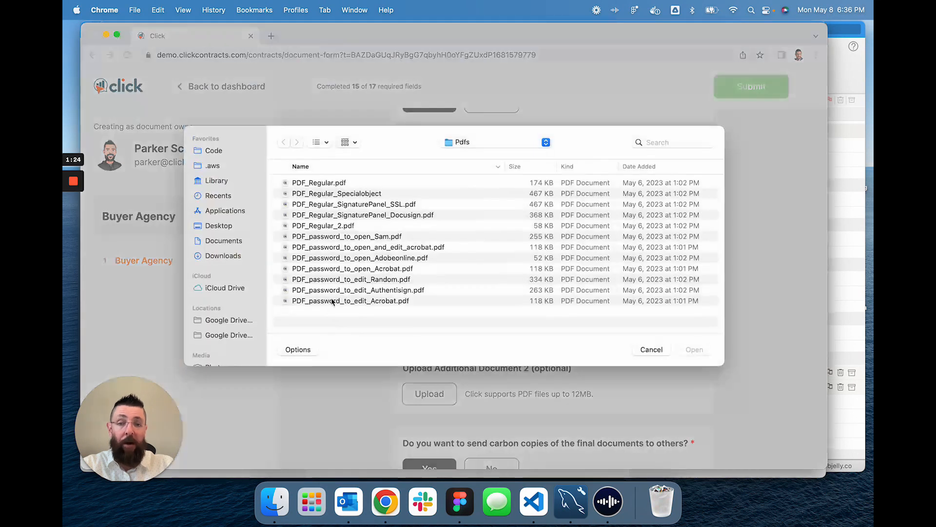
pyautogui.click(380, 291)
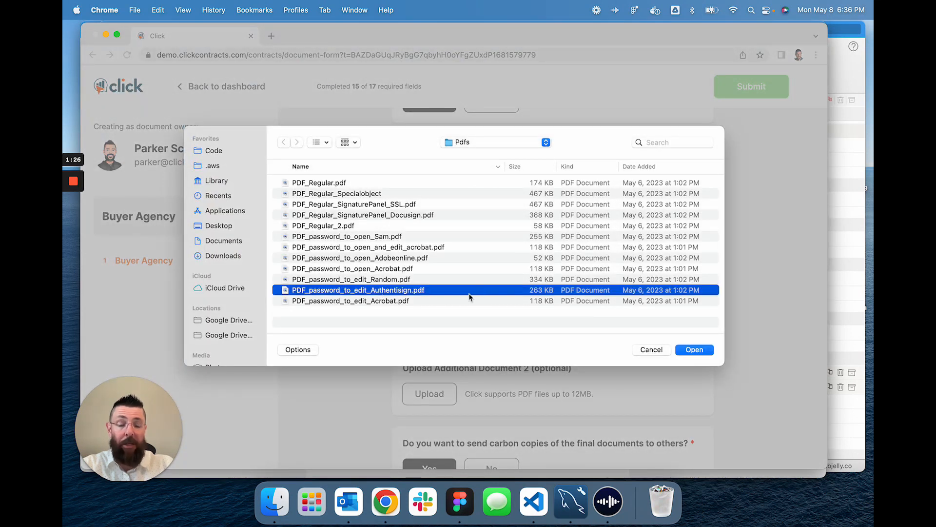
pyautogui.click(691, 349)
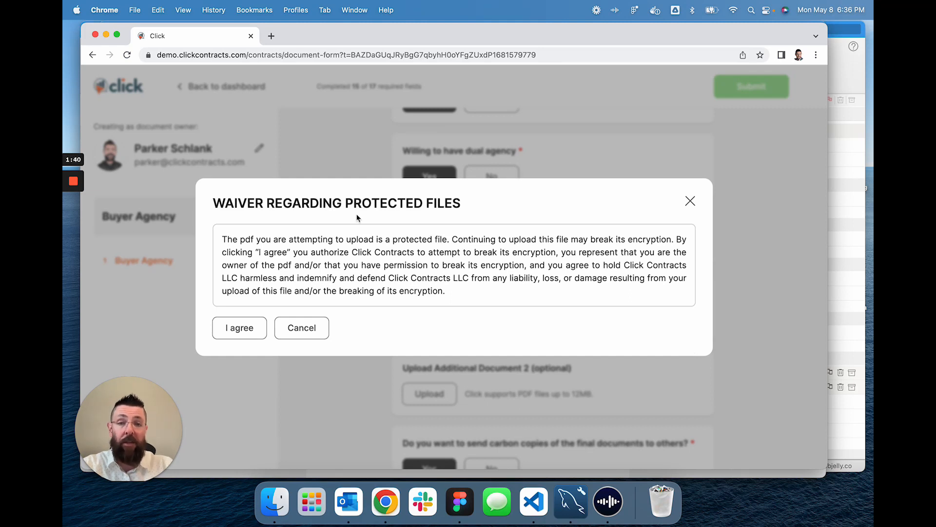
pyautogui.click(245, 330)
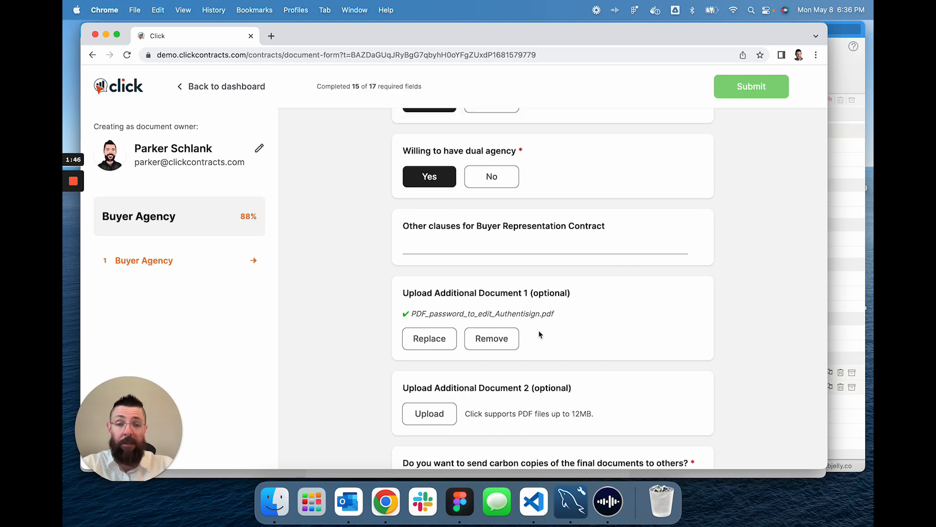
pyautogui.scroll(-2, 539, 335)
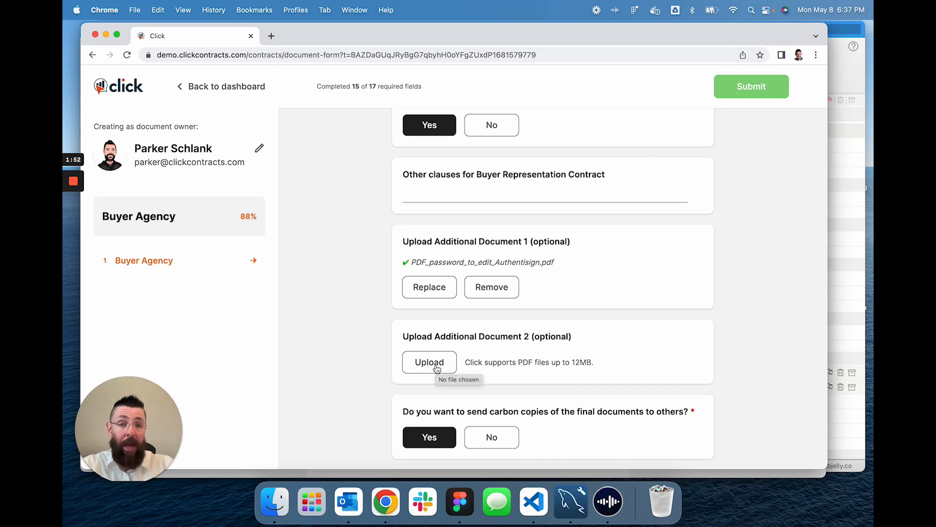
pyautogui.click(437, 369)
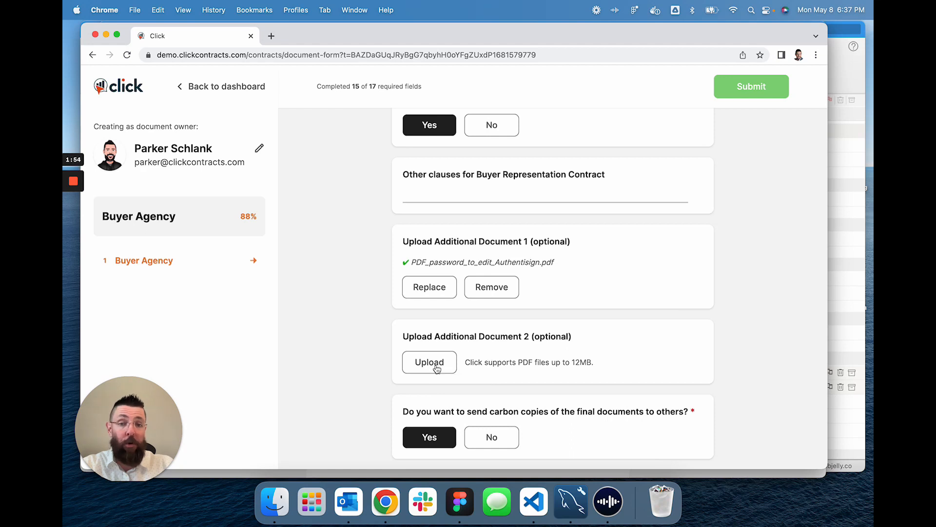
pyautogui.click(373, 237)
pyautogui.click(692, 349)
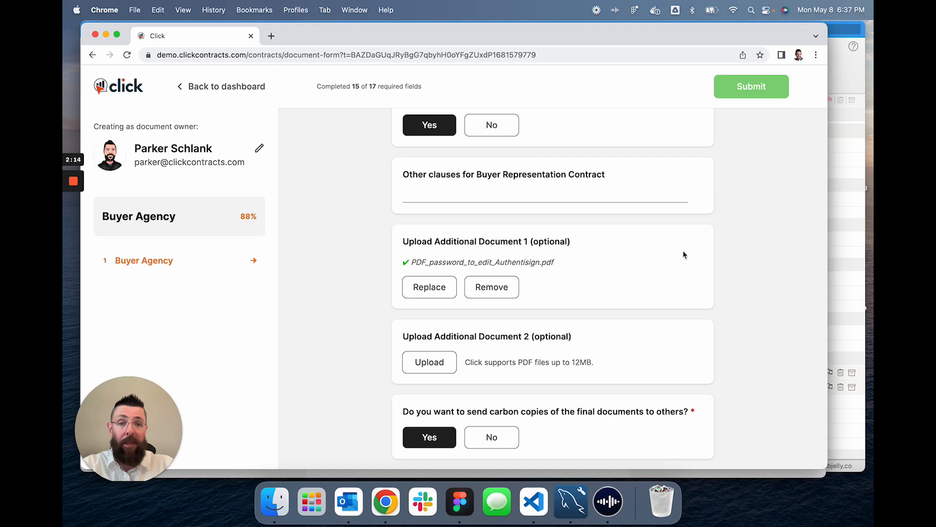
# Set one buyer, enter the buyer's name and e-mail, choose No for MLS, and submit.
pyautogui.scroll(10, 644, 289)
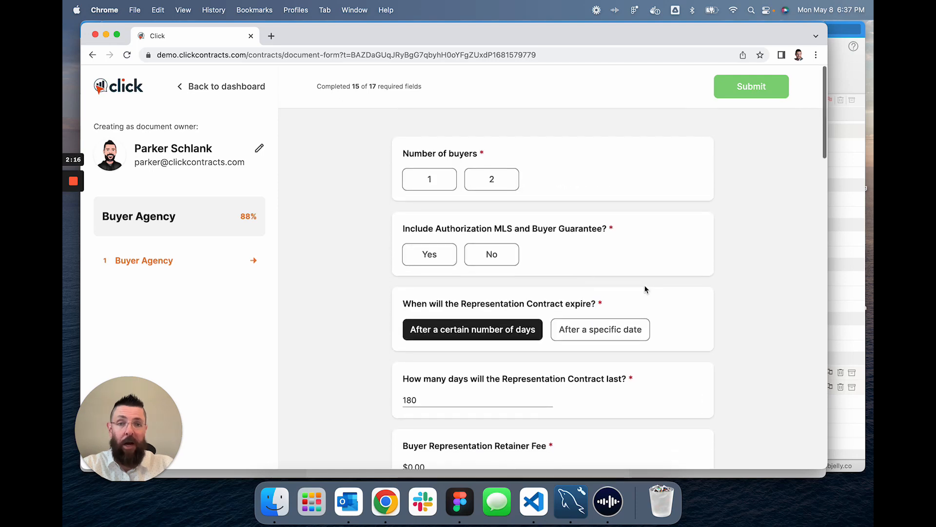
pyautogui.click(442, 187)
pyautogui.click(449, 247)
pyautogui.press('Tab')
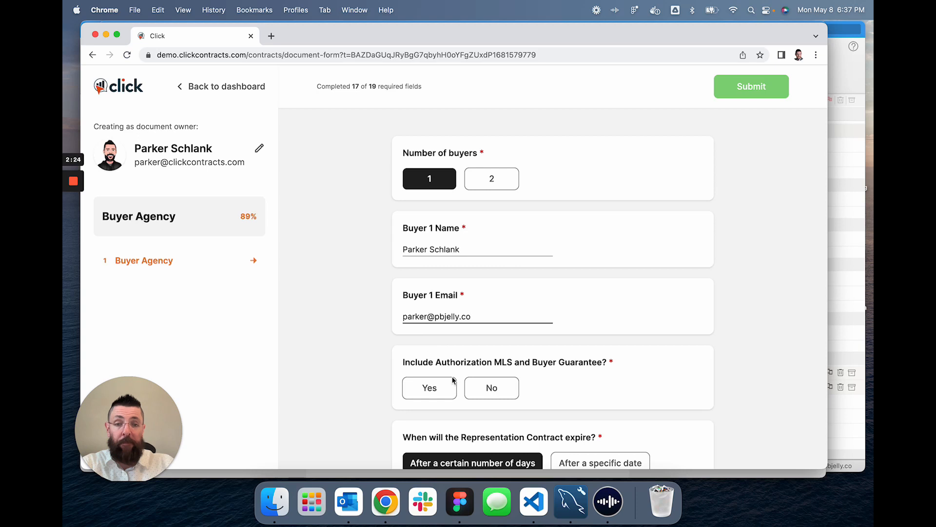
pyautogui.click(494, 391)
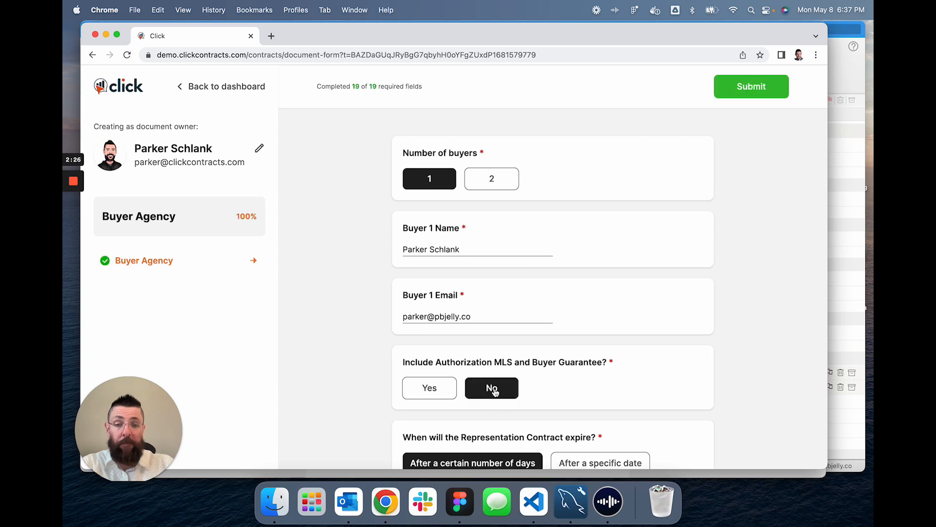
pyautogui.click(743, 88)
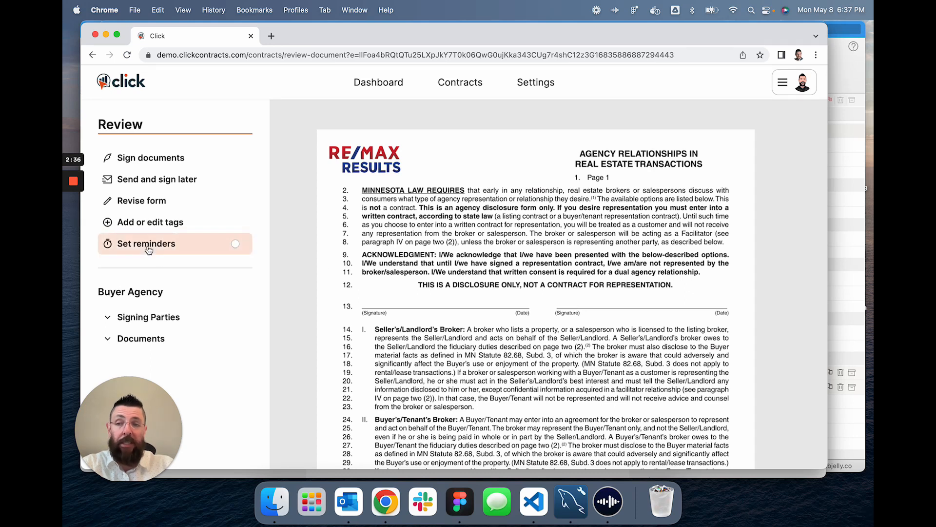
# Set the owner's reminder interval to 6 Hours.
pyautogui.click(176, 245)
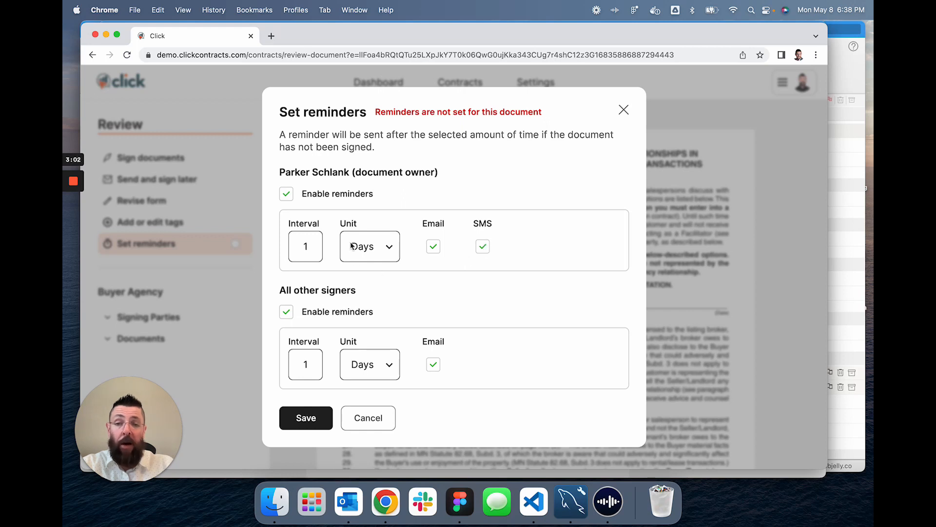
pyautogui.click(313, 248)
pyautogui.press('BackSpace')
pyautogui.write('3')
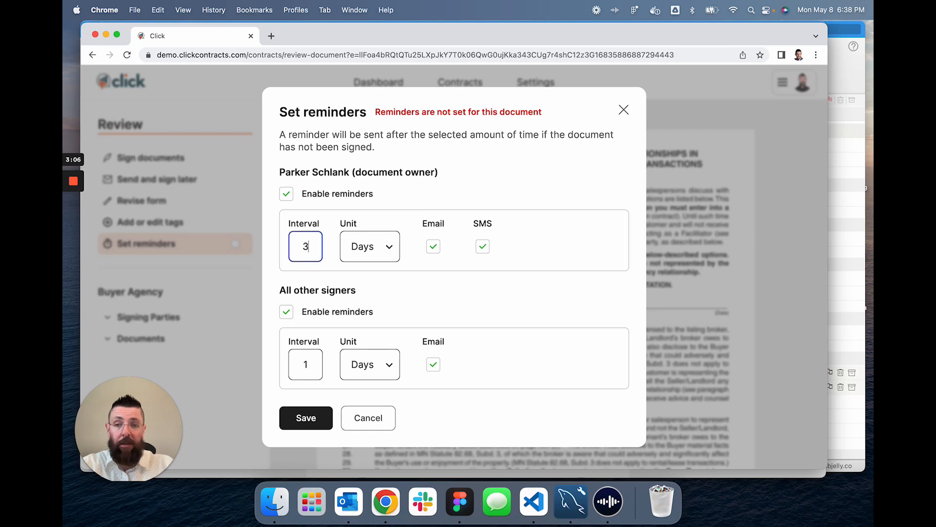
pyautogui.press('BackSpace')
pyautogui.write('1')
pyautogui.click(369, 248)
pyautogui.click(372, 233)
pyautogui.click(310, 246)
pyautogui.press('BackSpace')
pyautogui.write('6')
pyautogui.click(435, 286)
pyautogui.click(366, 248)
pyautogui.click(458, 289)
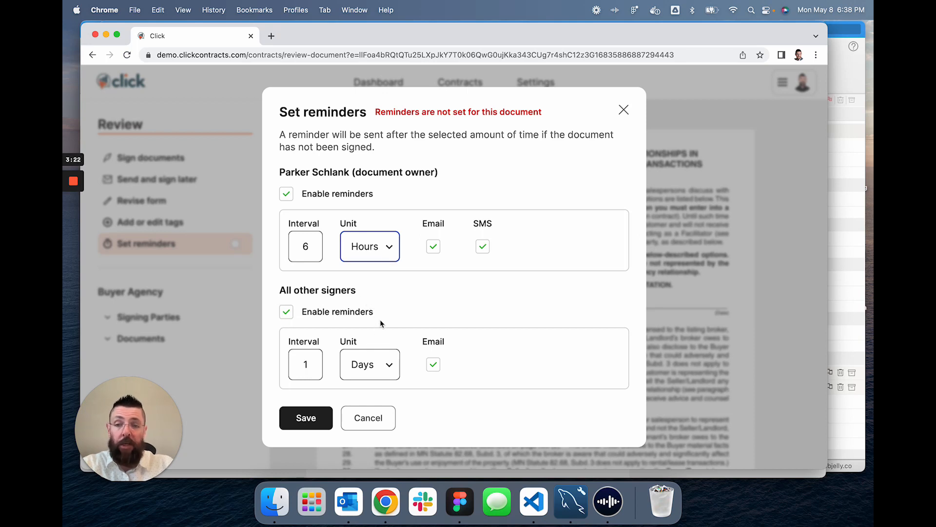
# Keep other signers' reminders at 1 Days by email and save the reminder settings.
pyautogui.moveTo(278, 290); pyautogui.dragTo(385, 295)
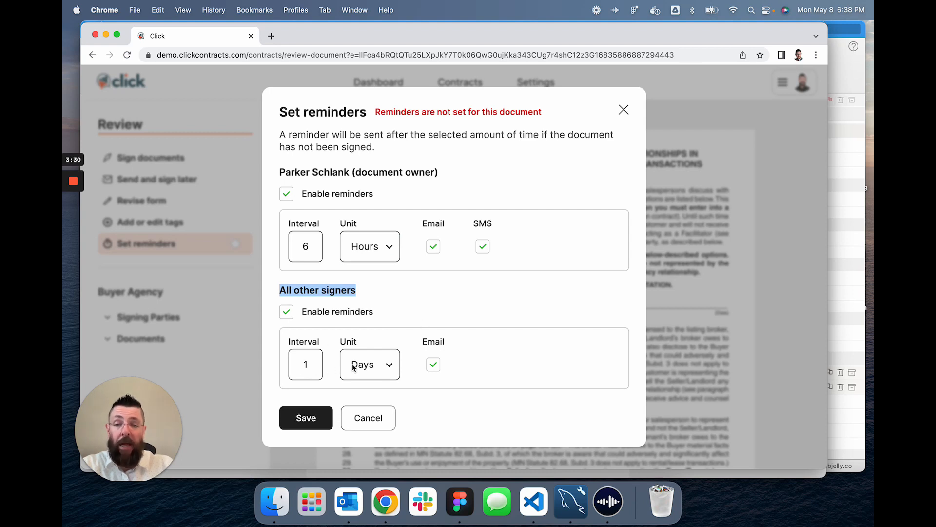
pyautogui.click(374, 370)
pyautogui.click(458, 401)
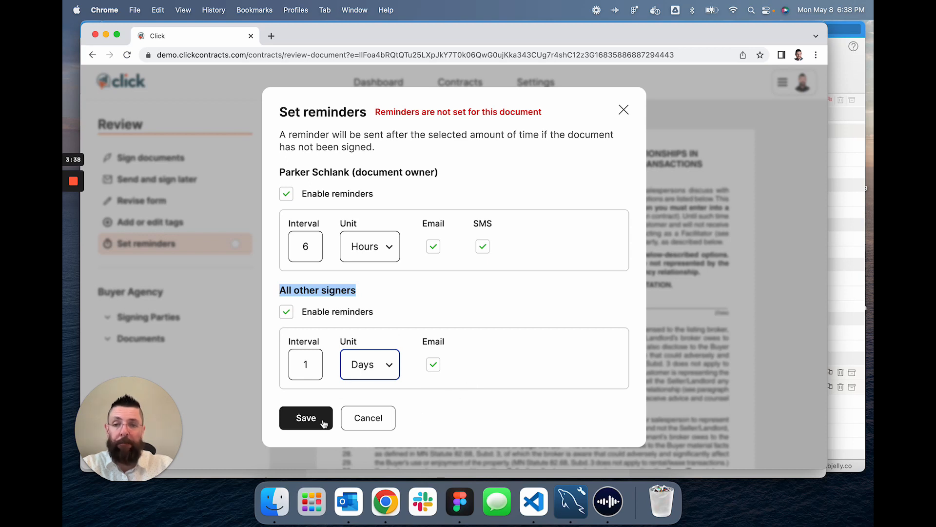
pyautogui.click(385, 306)
pyautogui.click(300, 415)
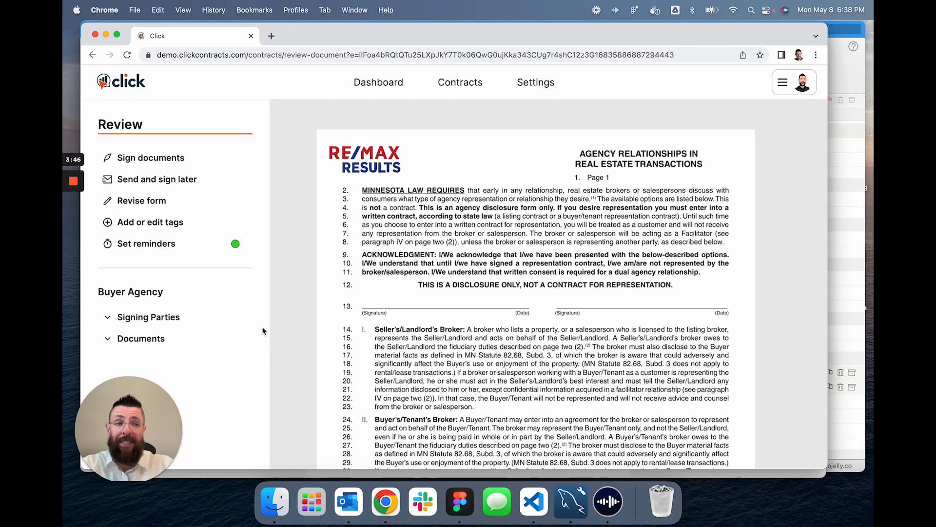
# Place a text field tag on the OTHER line 127 for the first signer.
pyautogui.click(174, 223)
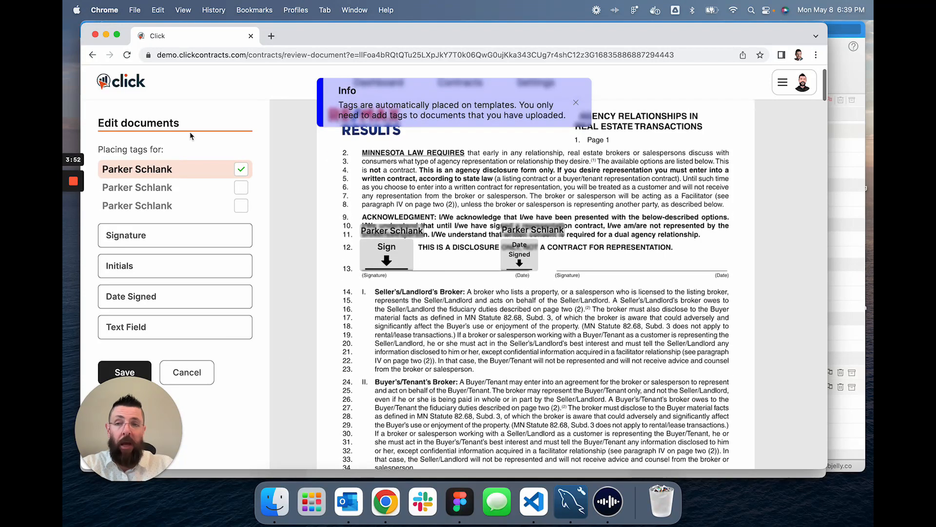
pyautogui.scroll(-1, 238, 362)
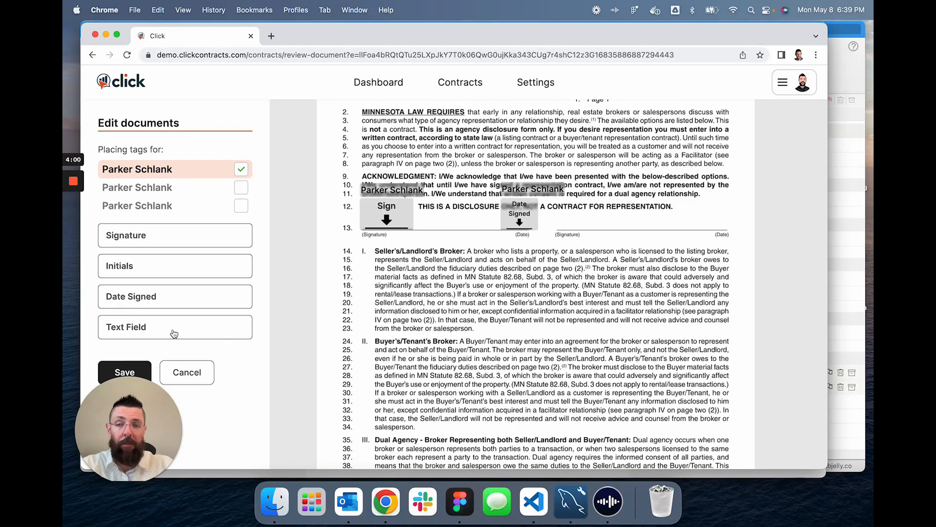
pyautogui.scroll(-20, 495, 318)
pyautogui.scroll(-5, 495, 318)
pyautogui.scroll(2, 483, 302)
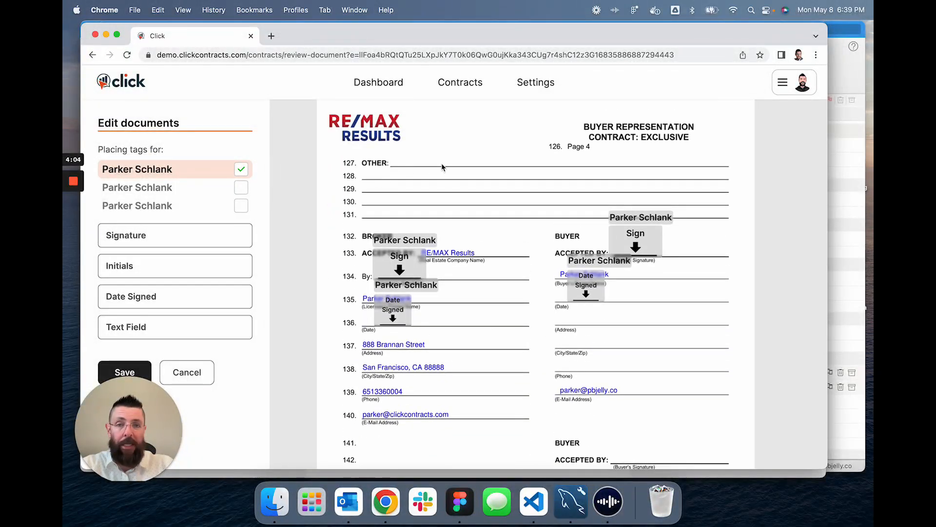
pyautogui.click(139, 326)
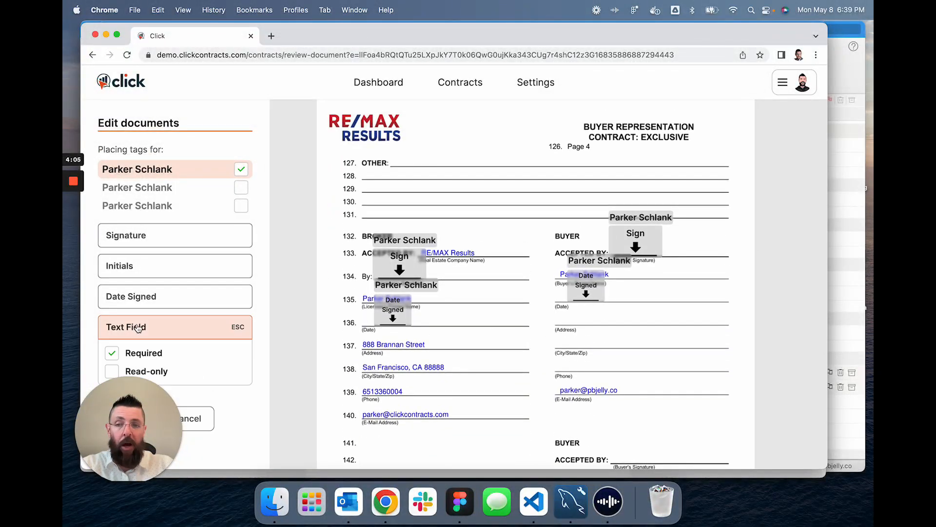
pyautogui.click(393, 169)
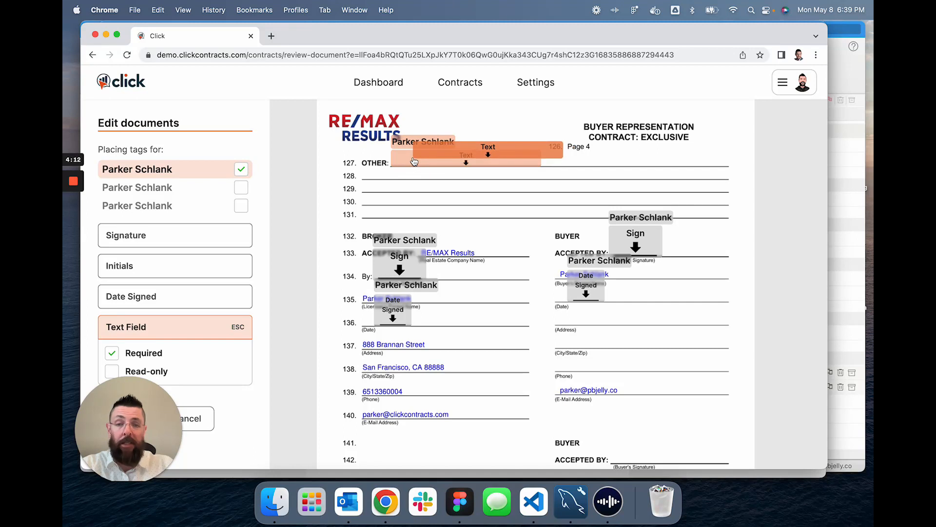
pyautogui.click(238, 329)
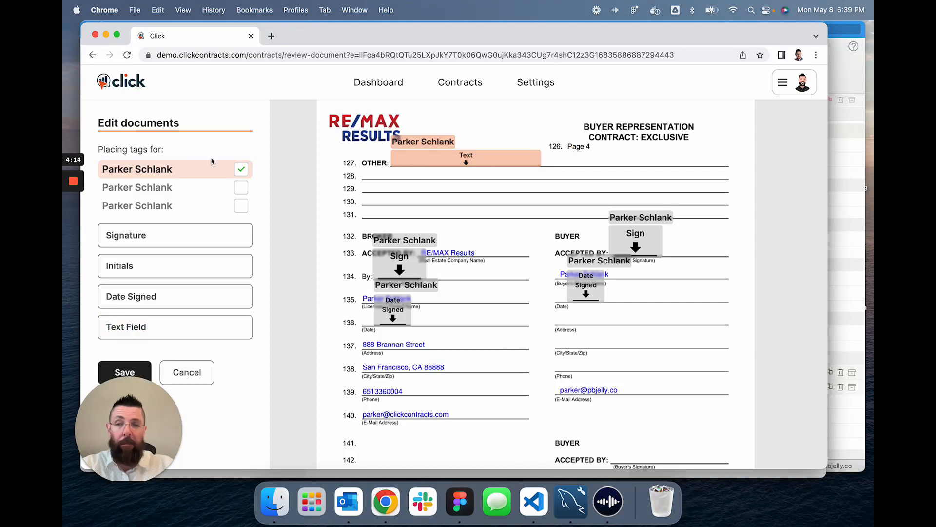
# Place the second signer's text fields on lines 131 and 127.
pyautogui.click(241, 190)
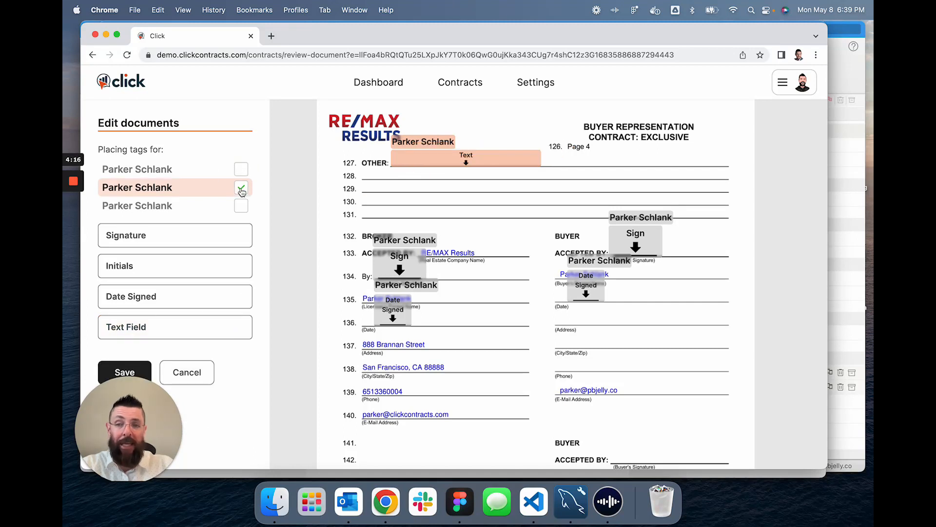
pyautogui.click(137, 325)
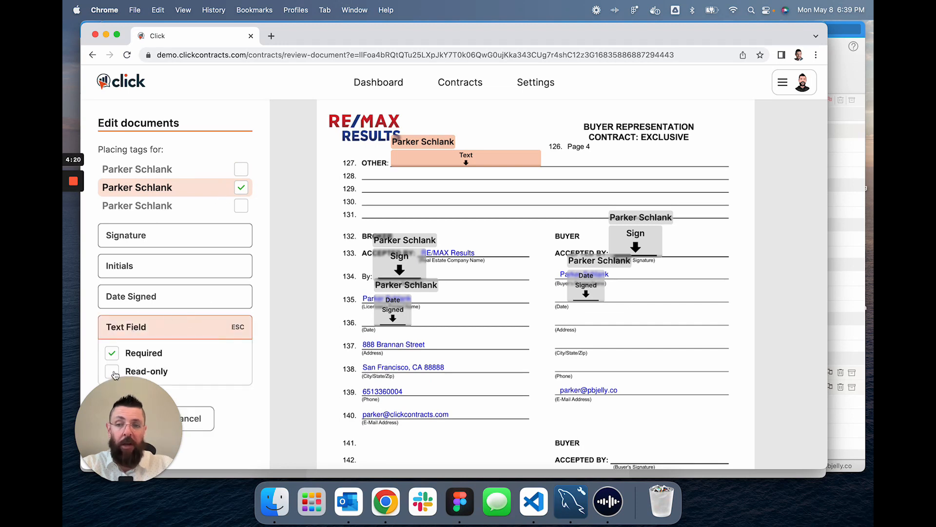
pyautogui.click(364, 220)
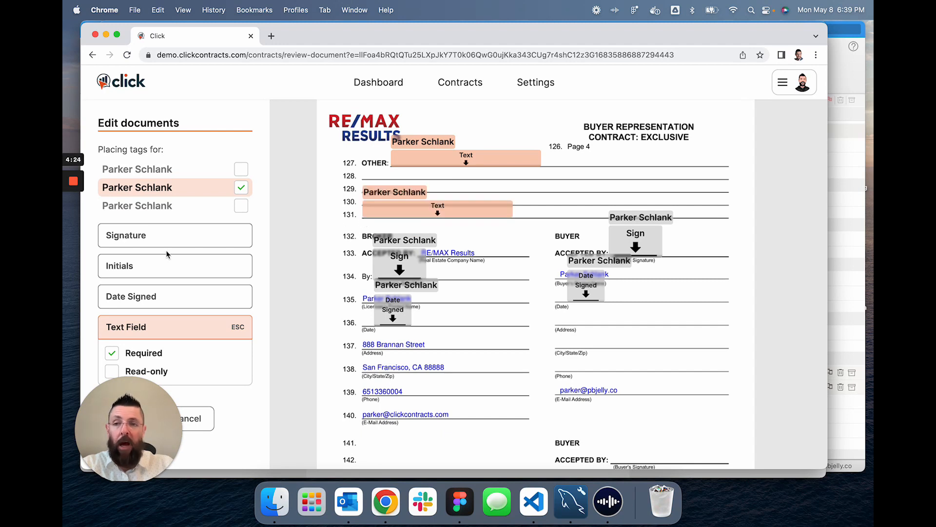
pyautogui.click(419, 175)
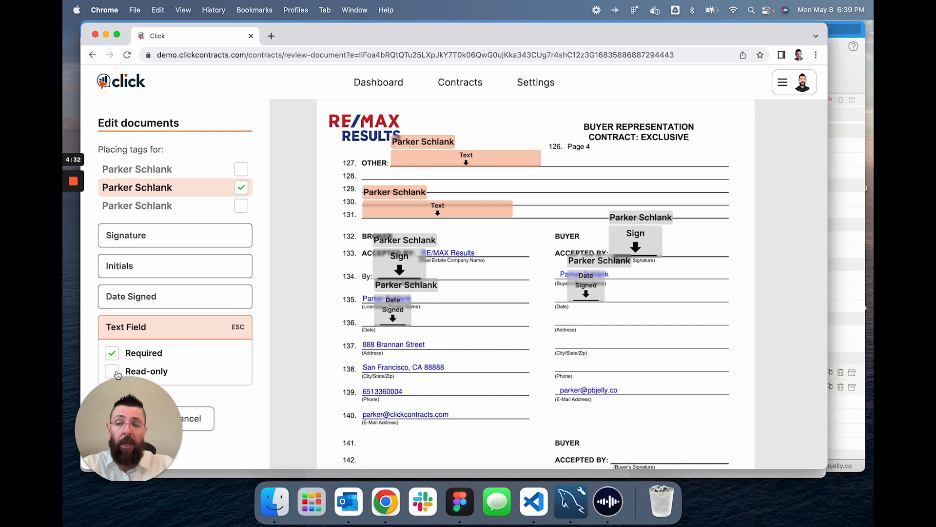
pyautogui.click(235, 328)
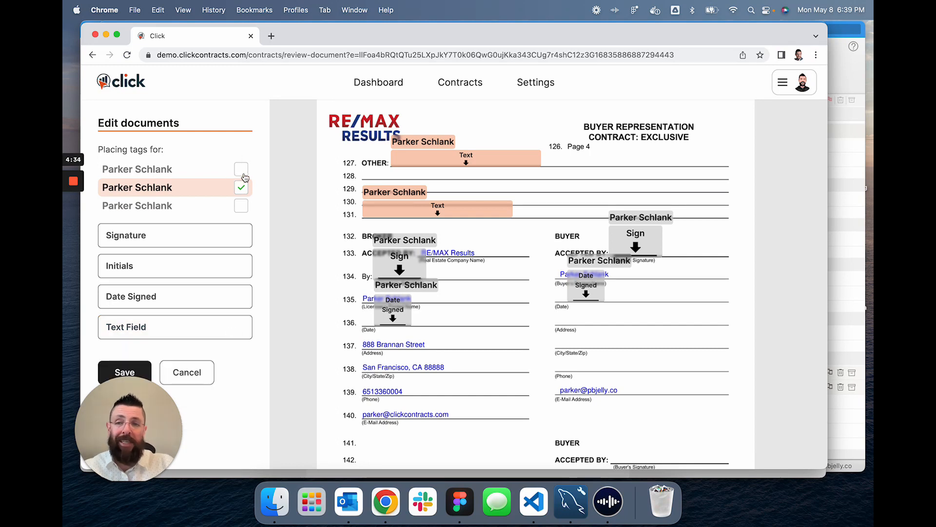
# Add a read-only text tag on line 128 reading 'Specific clause needs to go here' and save the tags.
pyautogui.click(244, 171)
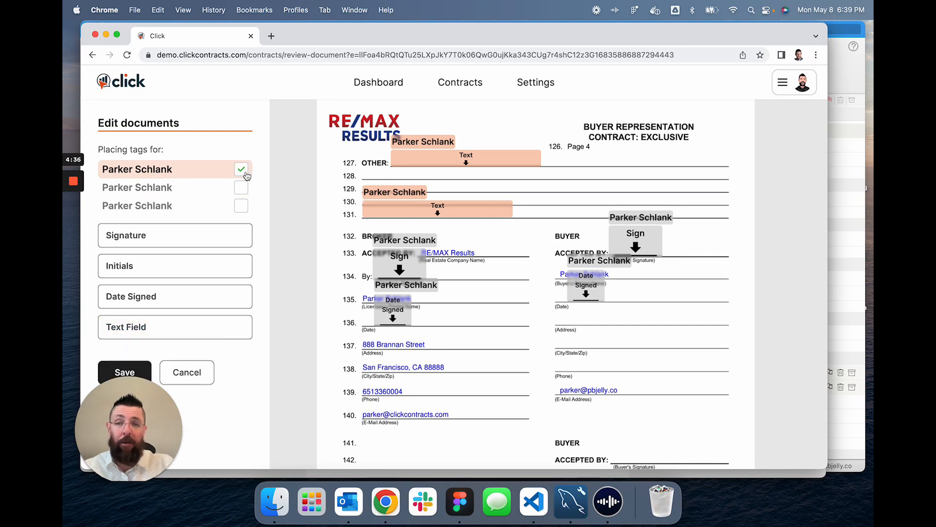
pyautogui.click(139, 333)
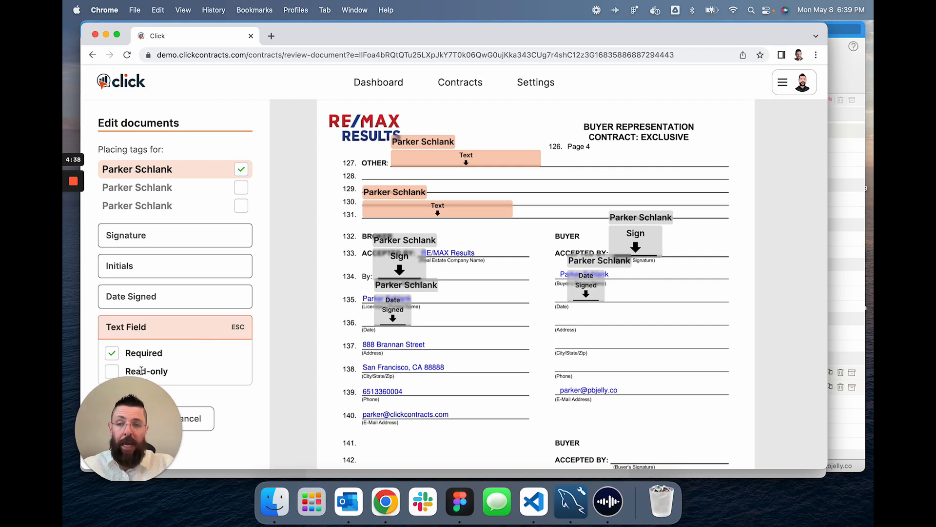
pyautogui.click(116, 372)
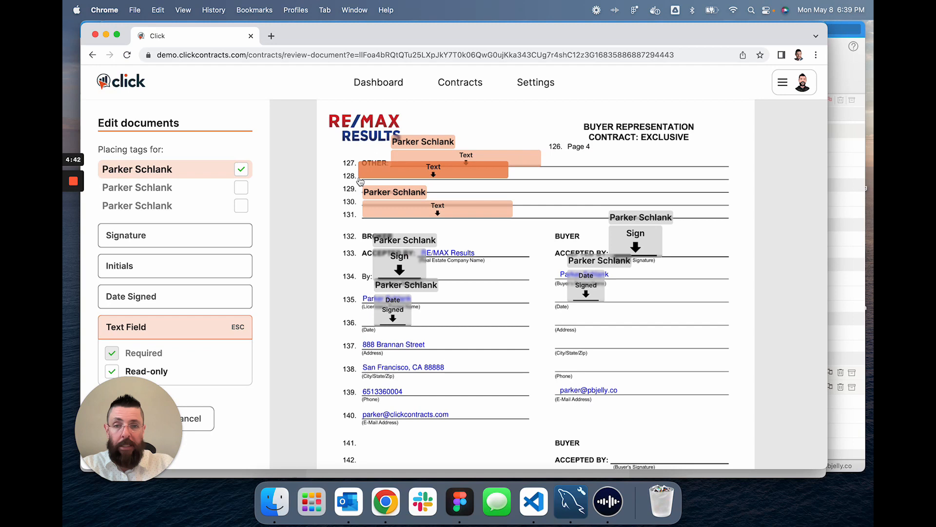
pyautogui.click(361, 182)
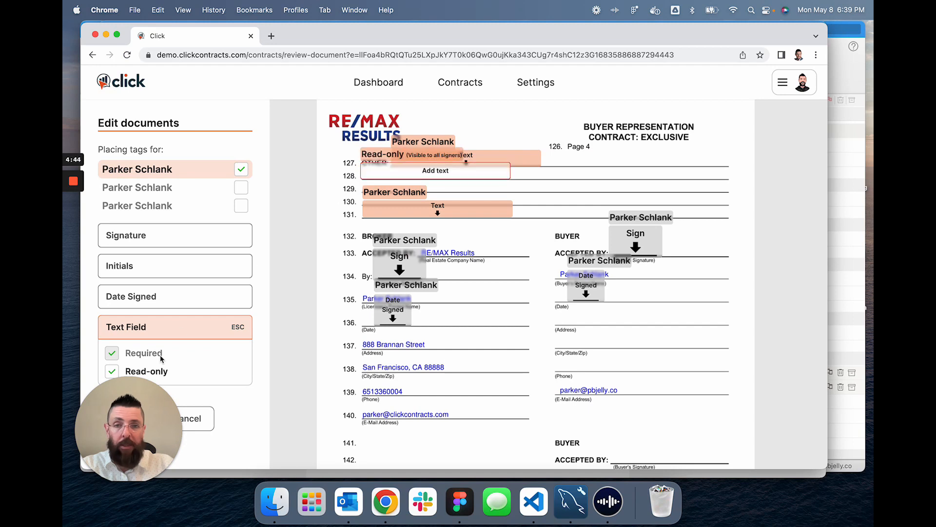
pyautogui.click(240, 330)
pyautogui.click(436, 170)
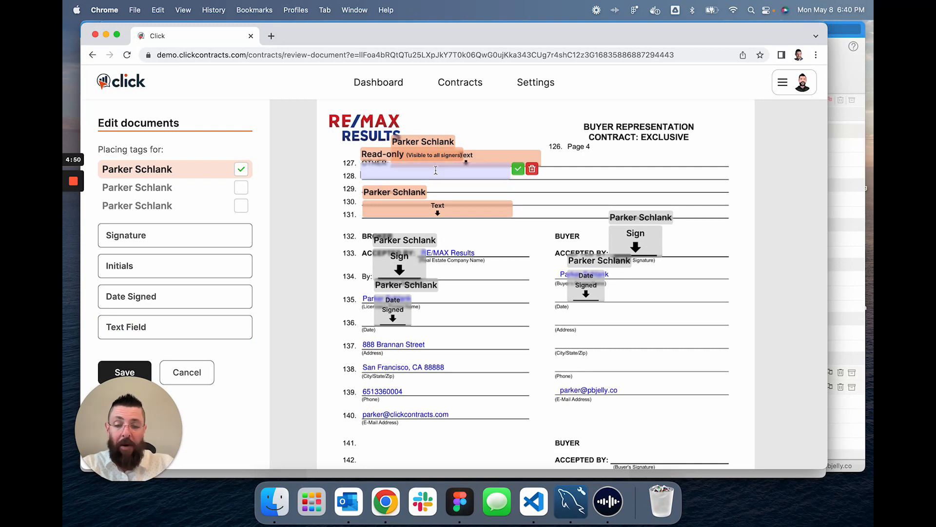
pyautogui.write('Specific')
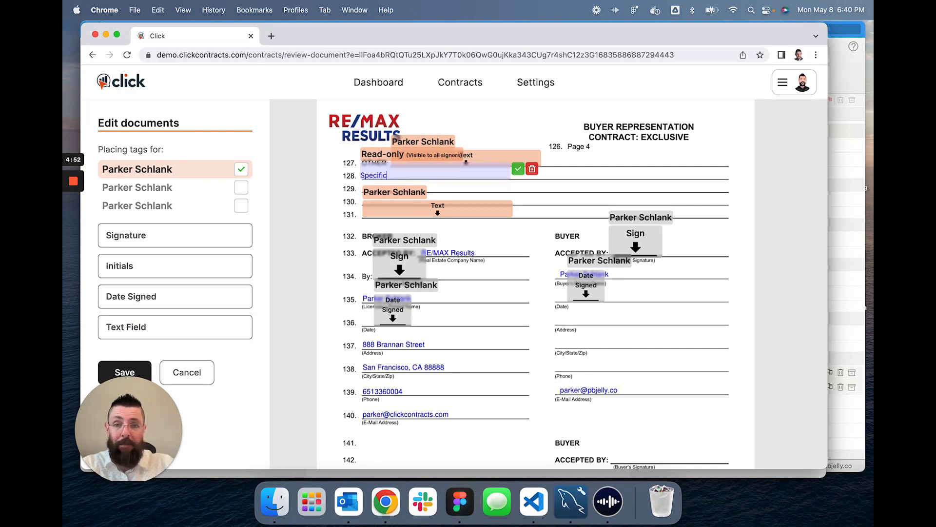
pyautogui.write(' clause nee')
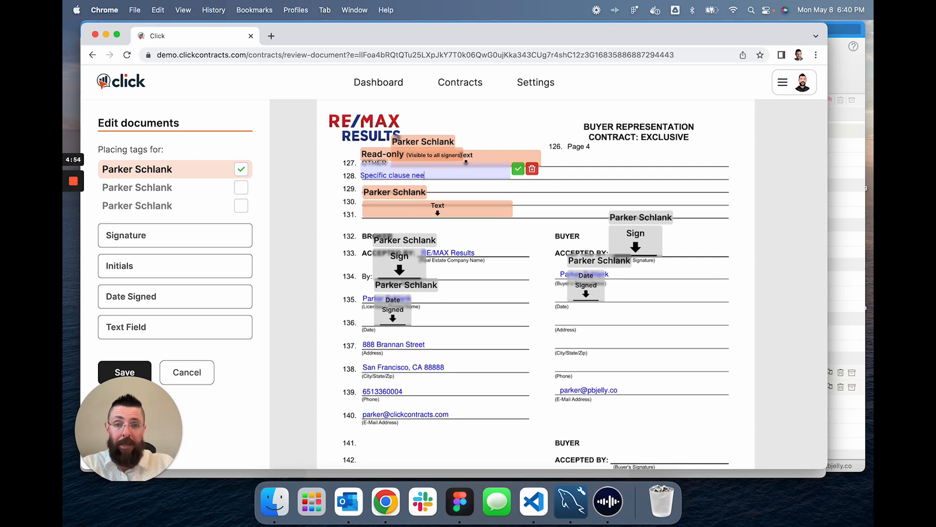
pyautogui.write('ds to go here')
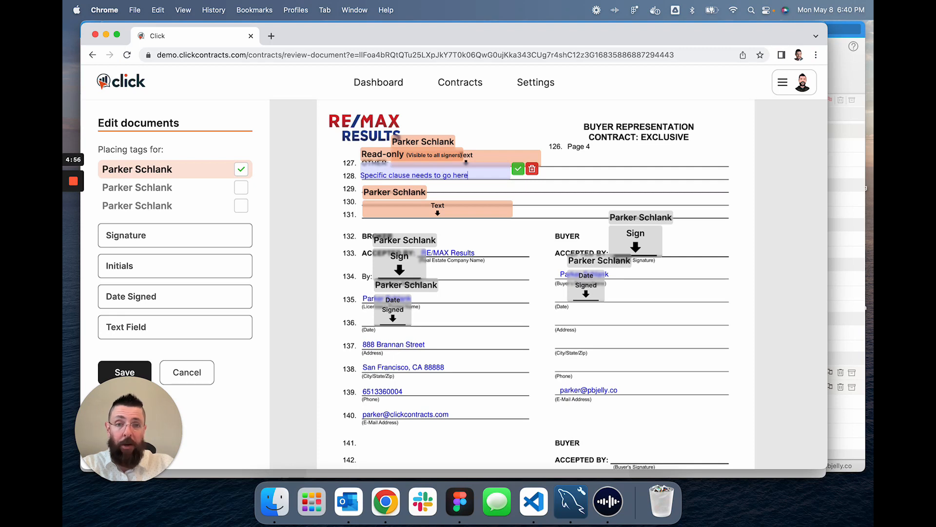
pyautogui.click(518, 169)
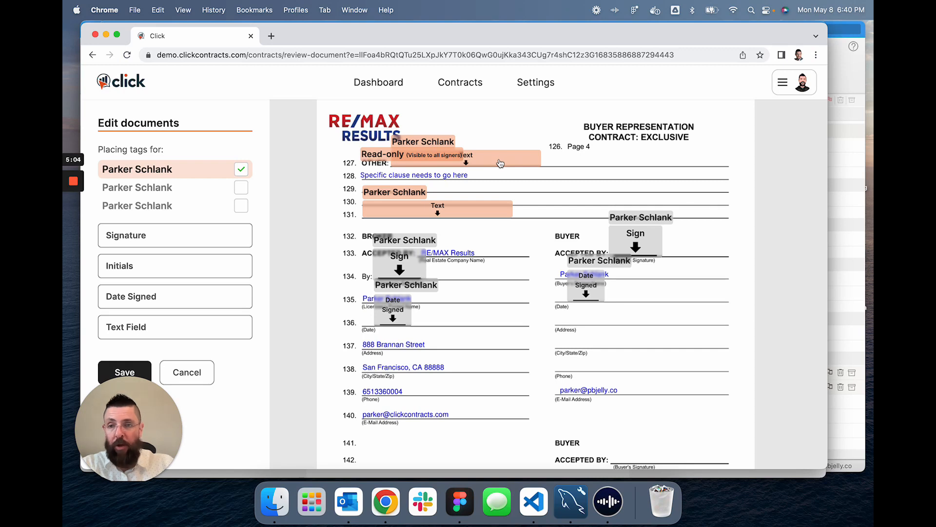
pyautogui.click(138, 374)
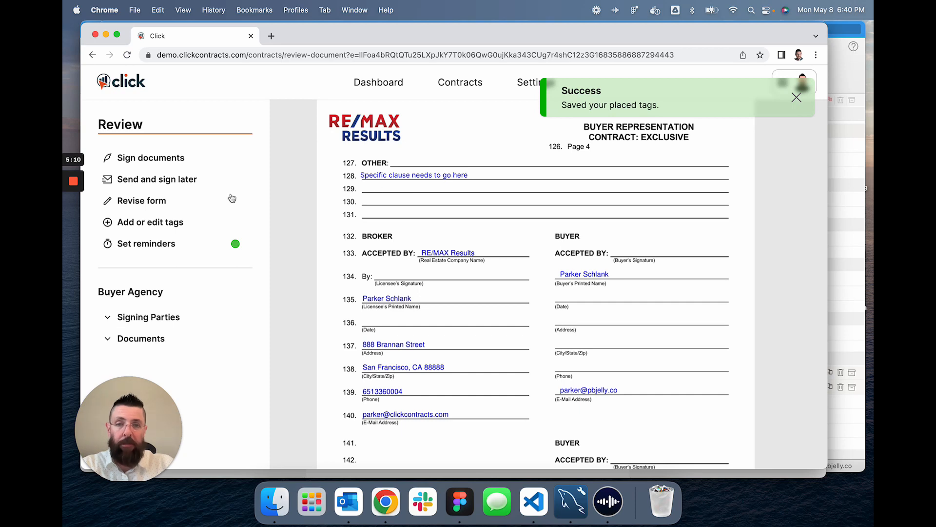
# Agree to electronic records and adopt the agent's signature on the first required field.
pyautogui.click(166, 158)
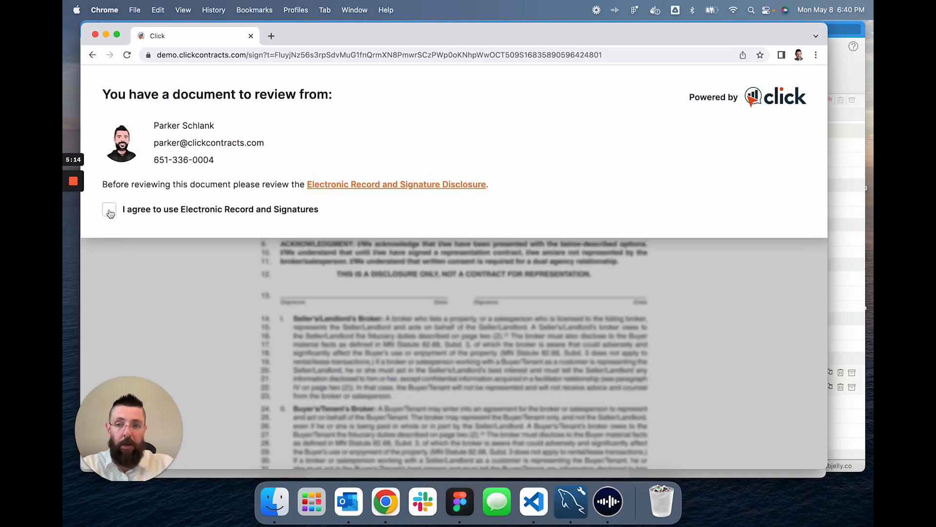
pyautogui.click(110, 215)
pyautogui.click(142, 244)
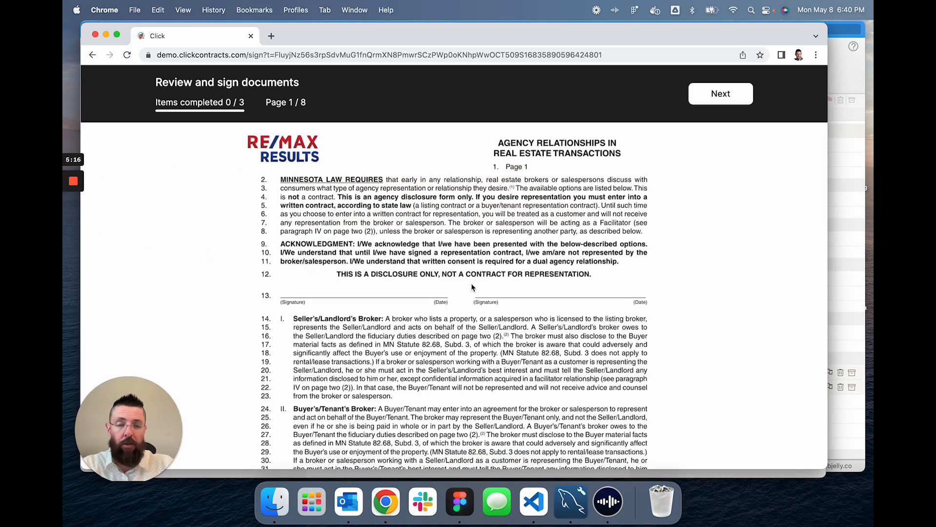
pyautogui.click(722, 96)
pyautogui.click(336, 352)
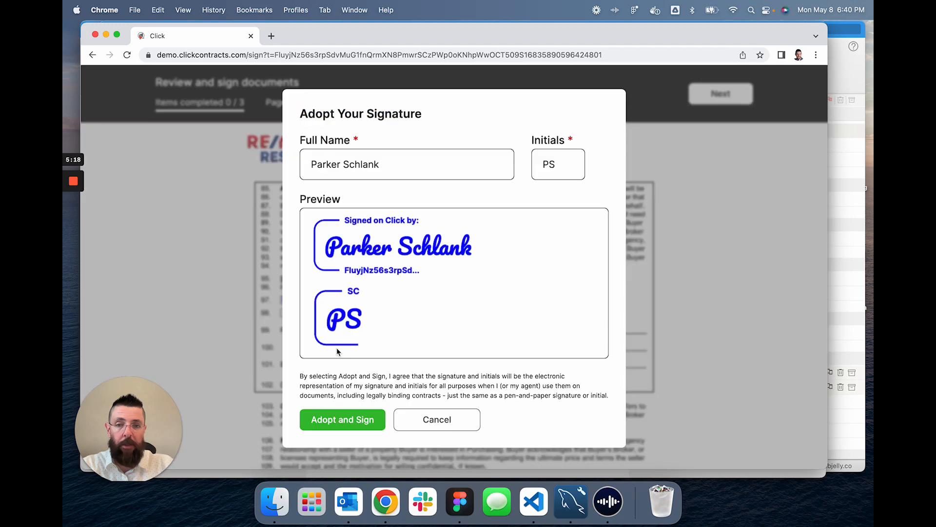
pyautogui.click(349, 426)
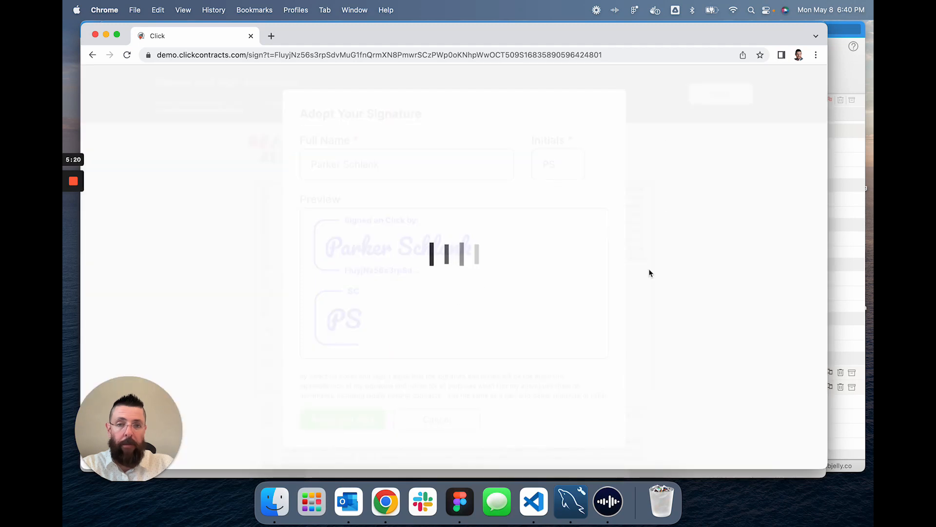
# Enter 'Special text goes here' on the OTHER line, sign the broker signature, and finish.
pyautogui.click(718, 97)
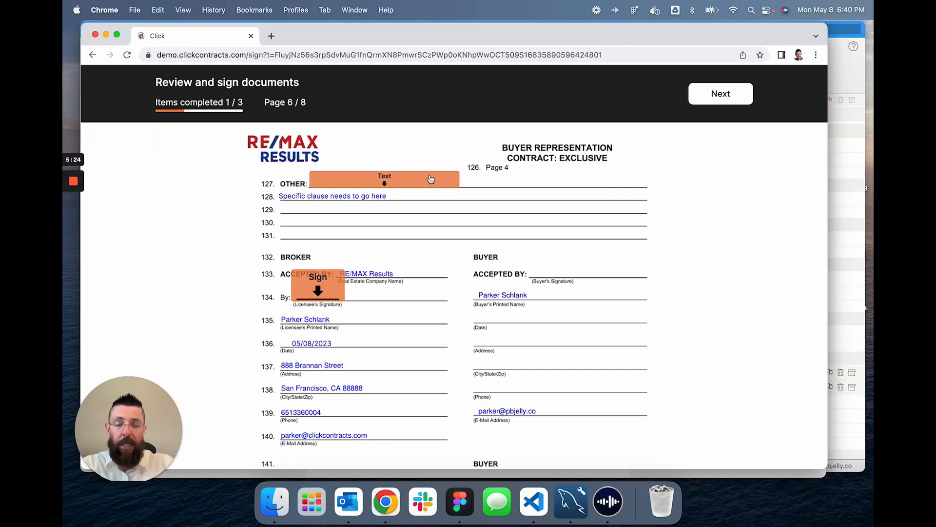
pyautogui.click(342, 184)
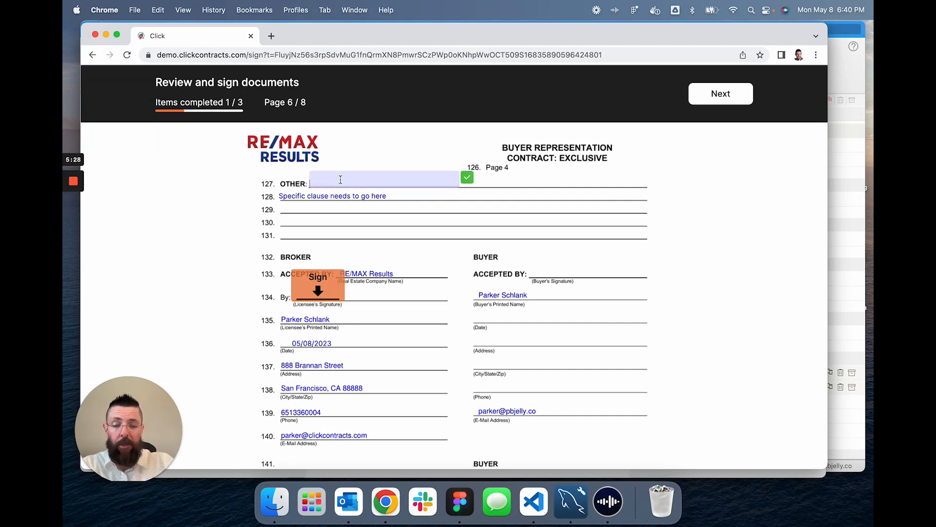
pyautogui.write('Speci')
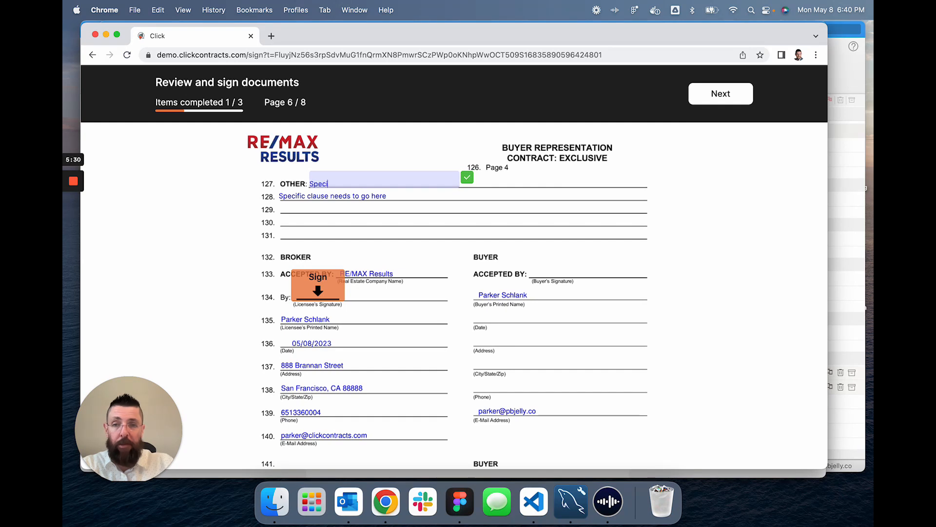
pyautogui.write('al text g')
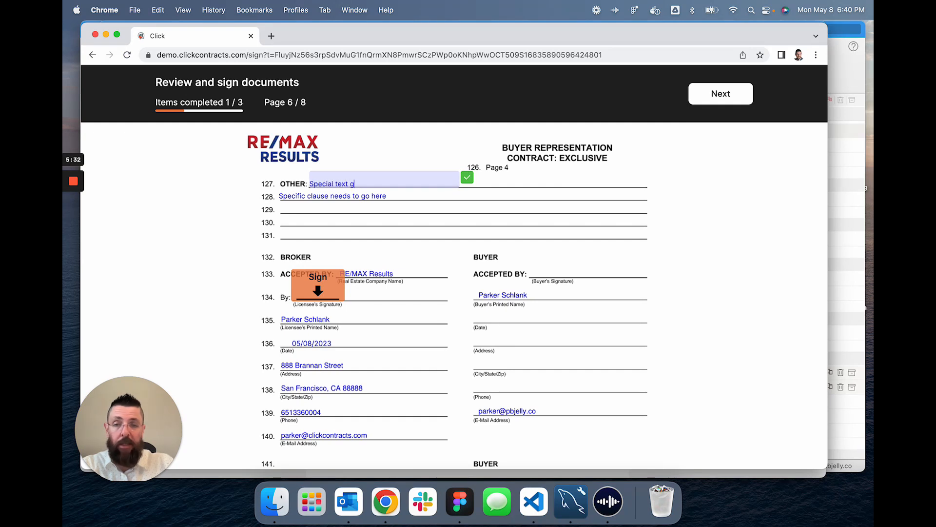
pyautogui.write('oes here')
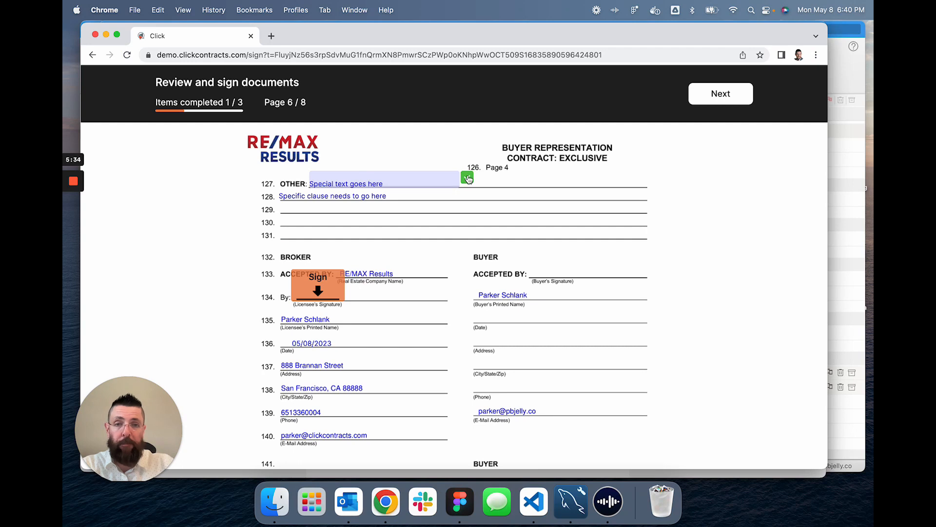
pyautogui.click(468, 177)
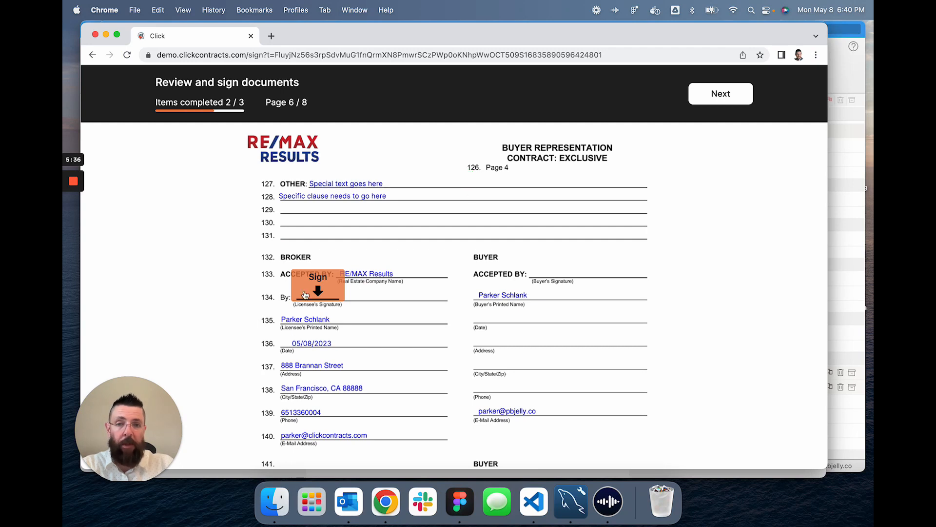
pyautogui.click(324, 290)
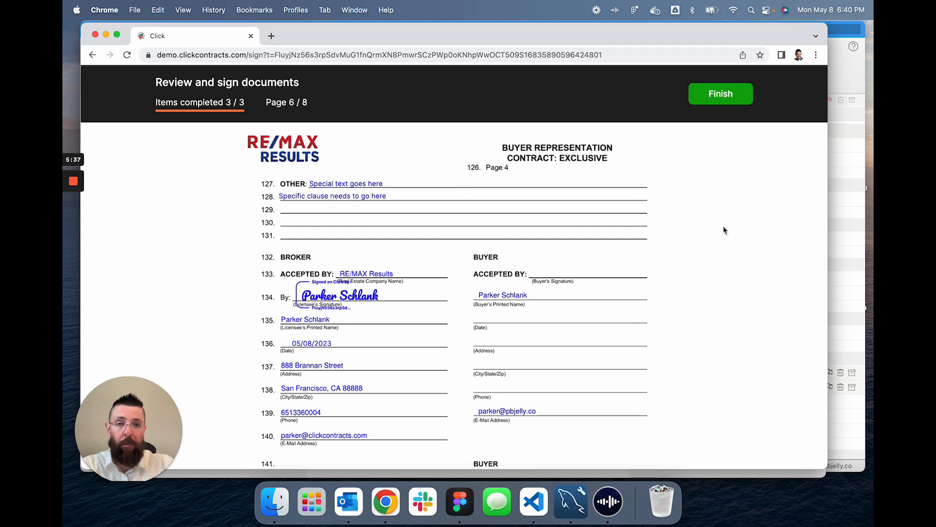
pyautogui.click(716, 99)
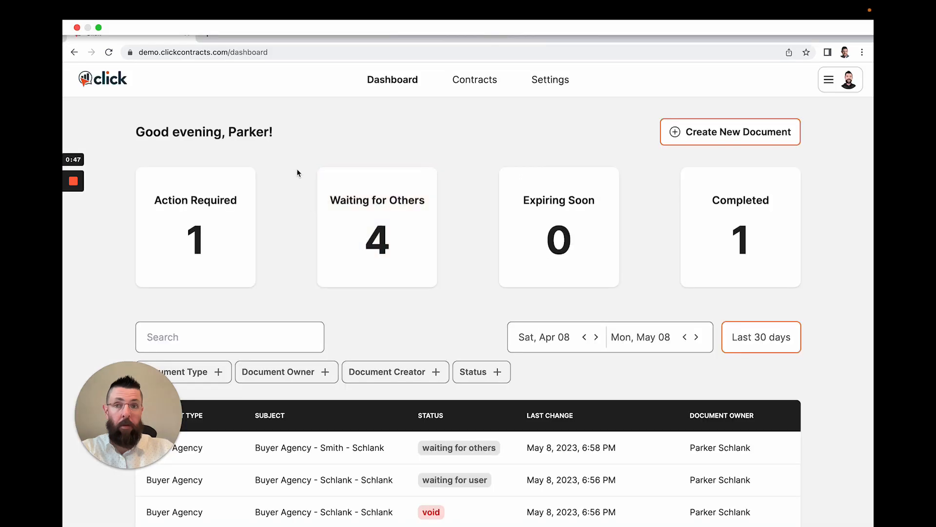
# Open the track-status page of the top Buyer Agency contract waiting for others.
pyautogui.click(336, 453)
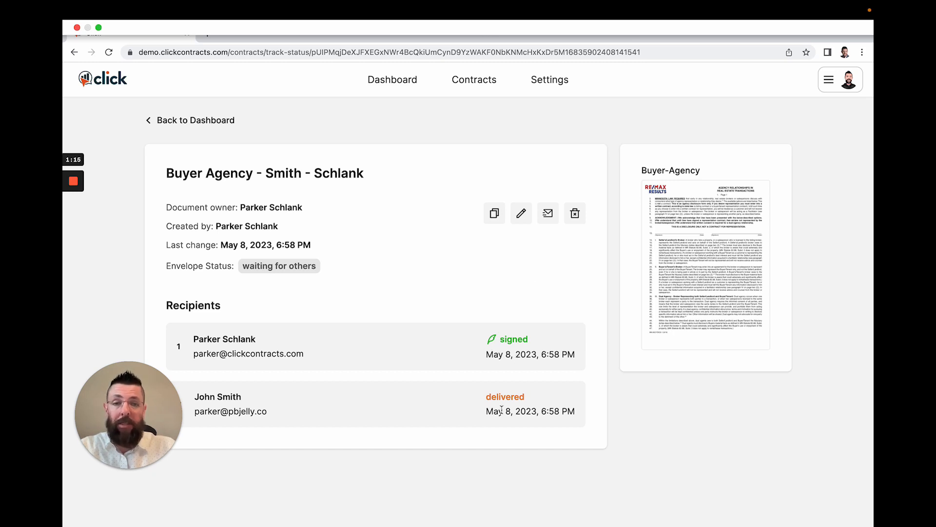
# Check the Recipients list showing the agent signed and the buyer's copy delivered.
pyautogui.moveTo(486, 395); pyautogui.dragTo(547, 401)
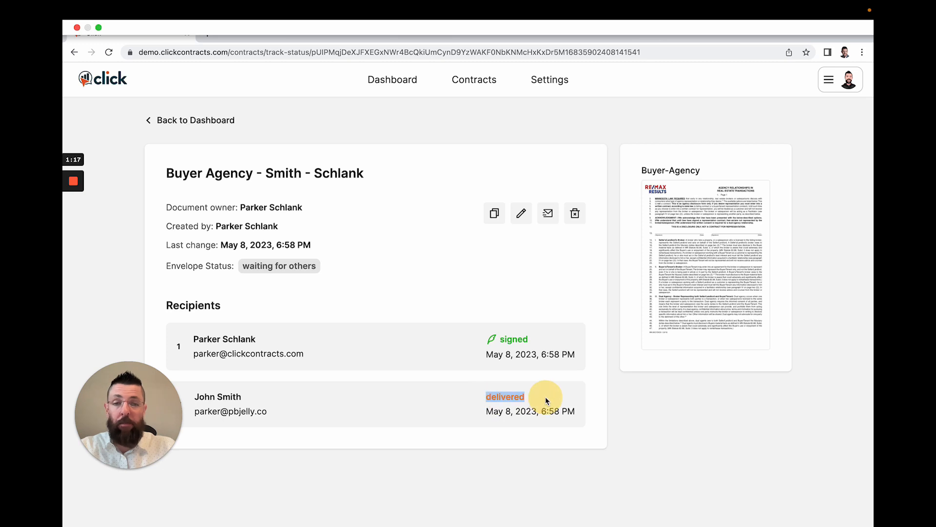
pyautogui.click(545, 397)
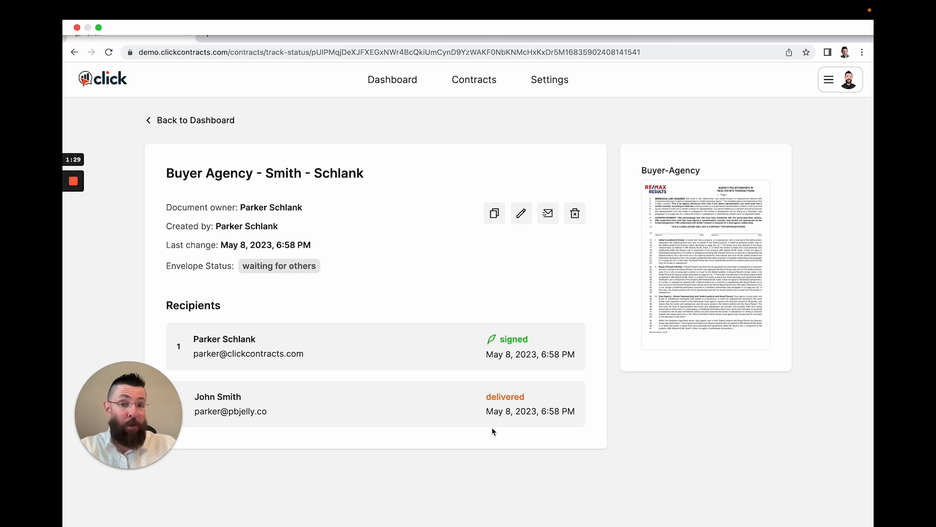
pyautogui.moveTo(485, 397); pyautogui.dragTo(535, 400)
pyautogui.click(475, 420)
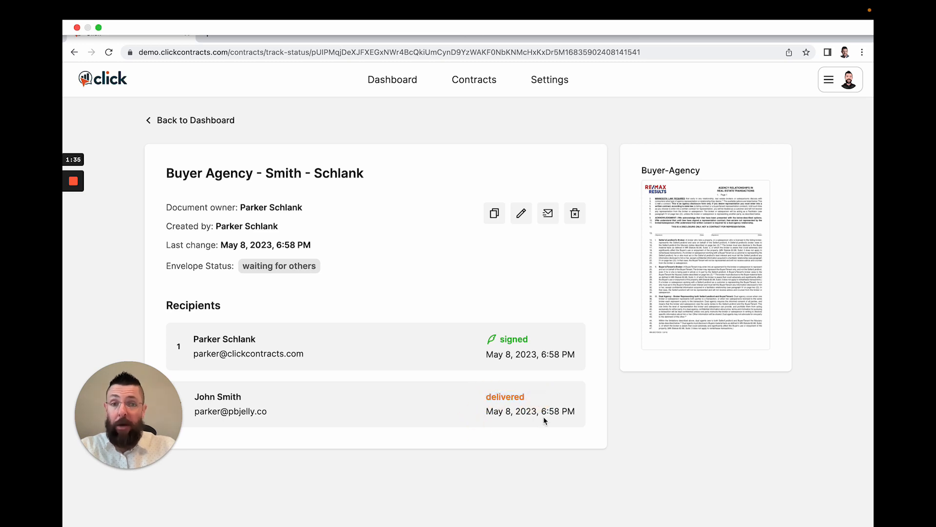
# Exit Chrome's full-screen view.
pyautogui.moveTo(255, 3)
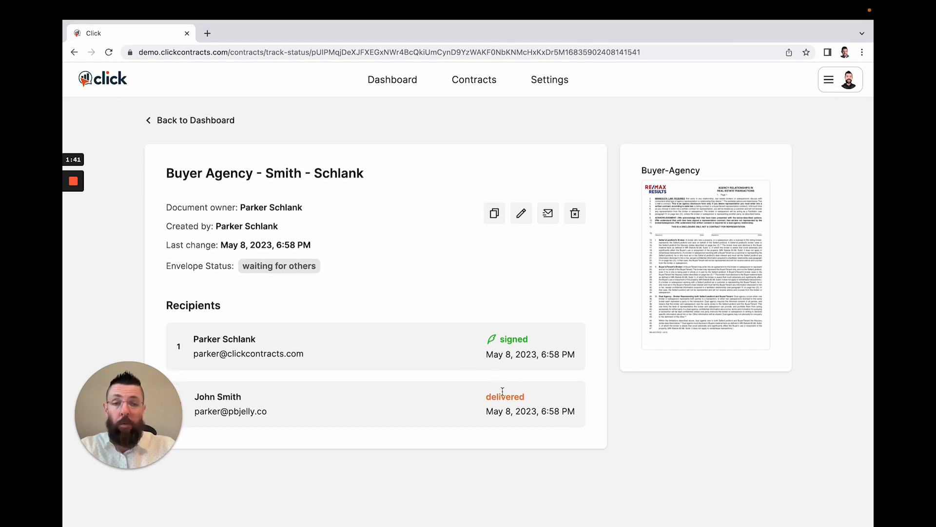
pyautogui.moveTo(117, 3)
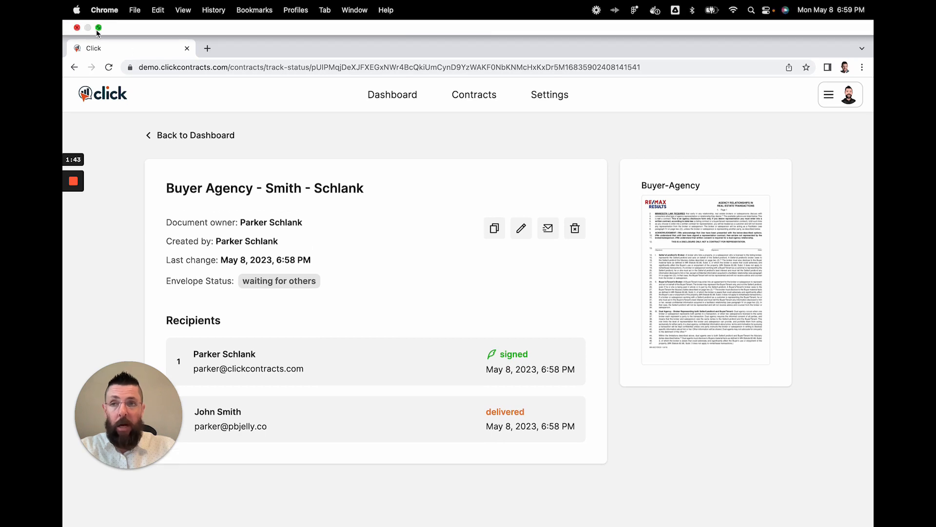
pyautogui.click(97, 28)
# Switch to Outlook and open the noreply 'Failed to send: Buyer Agency' email.
pyautogui.click(348, 501)
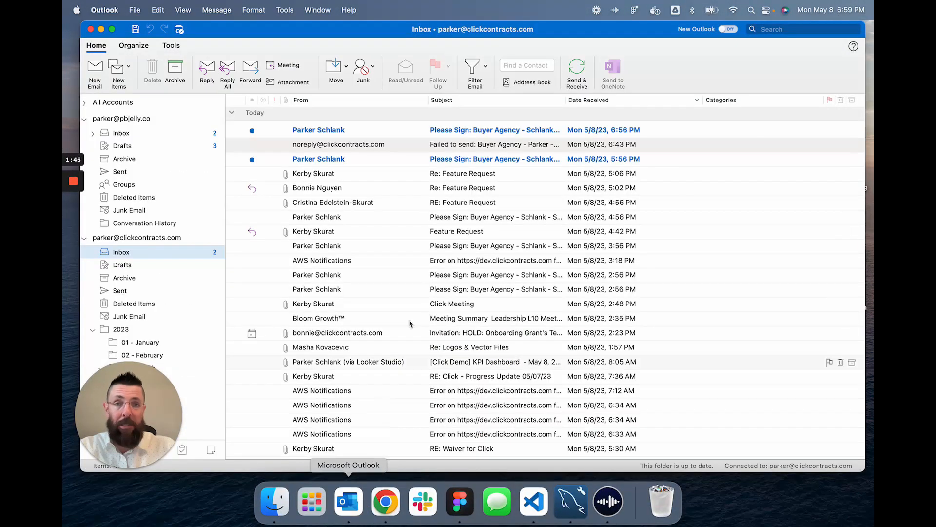
pyautogui.doubleClick(403, 144)
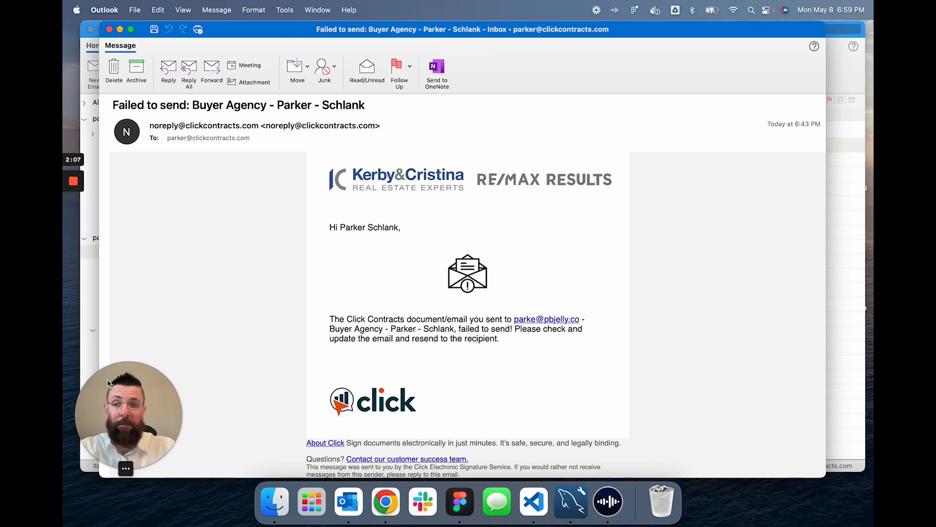
pyautogui.click(131, 468)
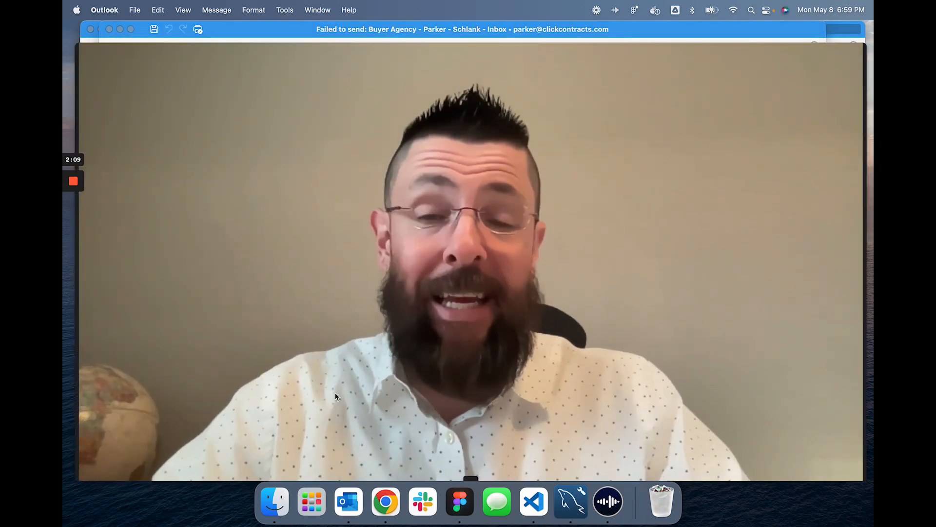